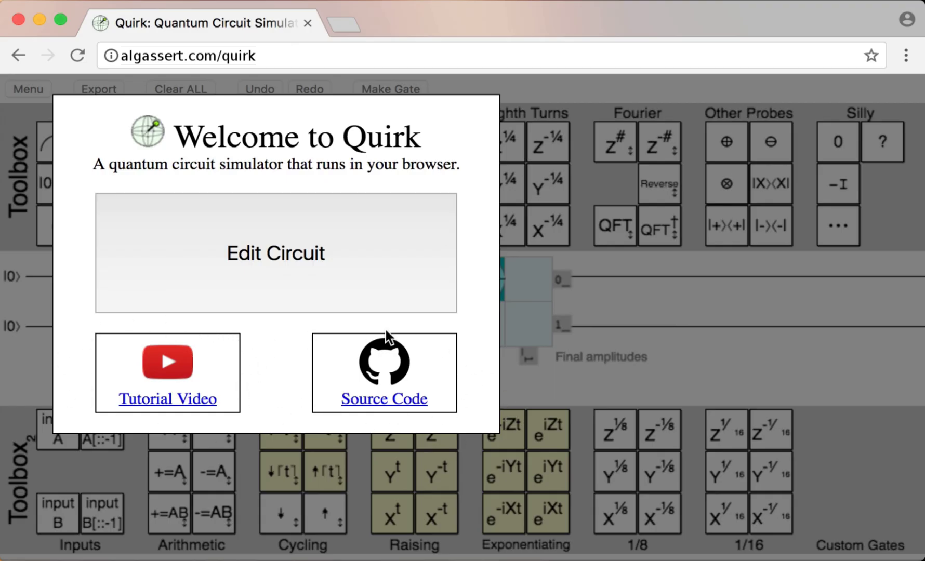
Step: Choose Edit Circuit on the welcome screen to get an empty two-qubit circuit
{"action": "left_click", "coordinate": [250, 282]}
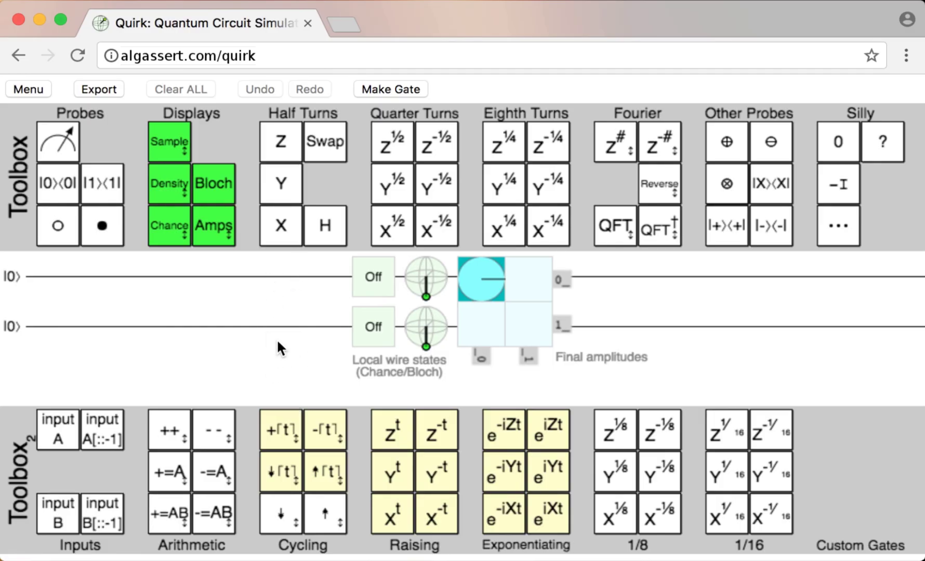
Step: Place H on the second wire, then a CNOT from it onto the top wire, discarding the extra X
{"action": "mouse_move", "coordinate": [281, 228]}
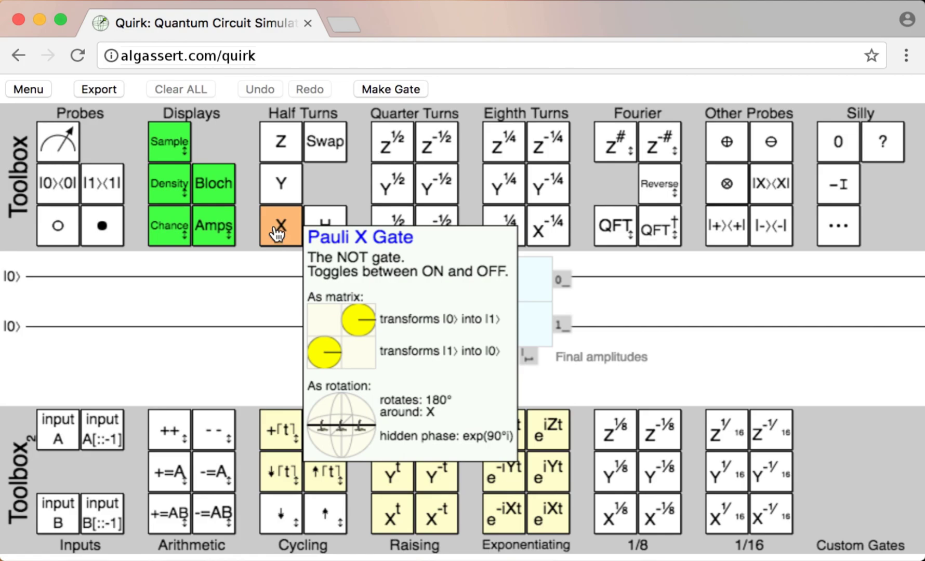
{"action": "left_click_drag", "start_coordinate": [280, 231], "coordinate": [248, 271]}
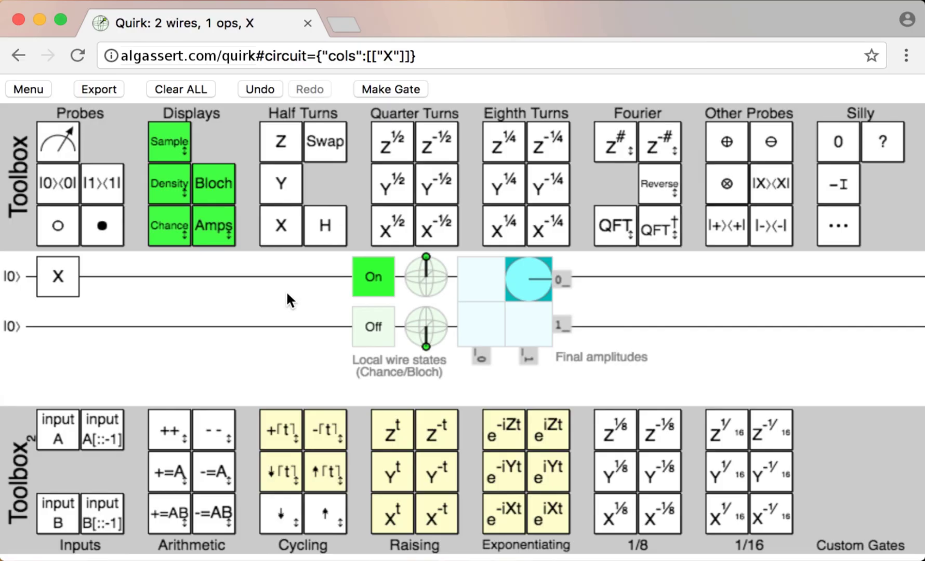
{"action": "left_click_drag", "start_coordinate": [281, 233], "coordinate": [279, 277]}
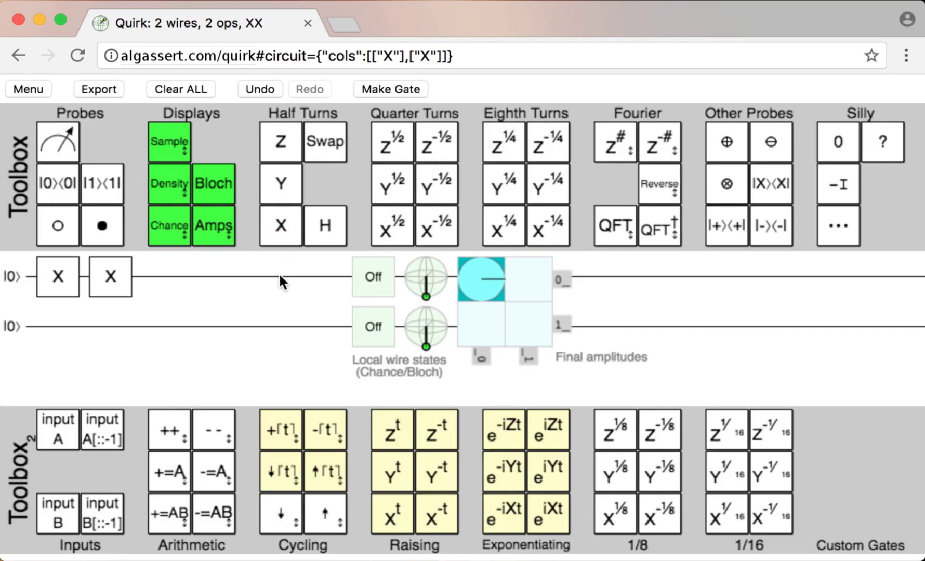
{"action": "left_click_drag", "start_coordinate": [320, 242], "coordinate": [26, 321]}
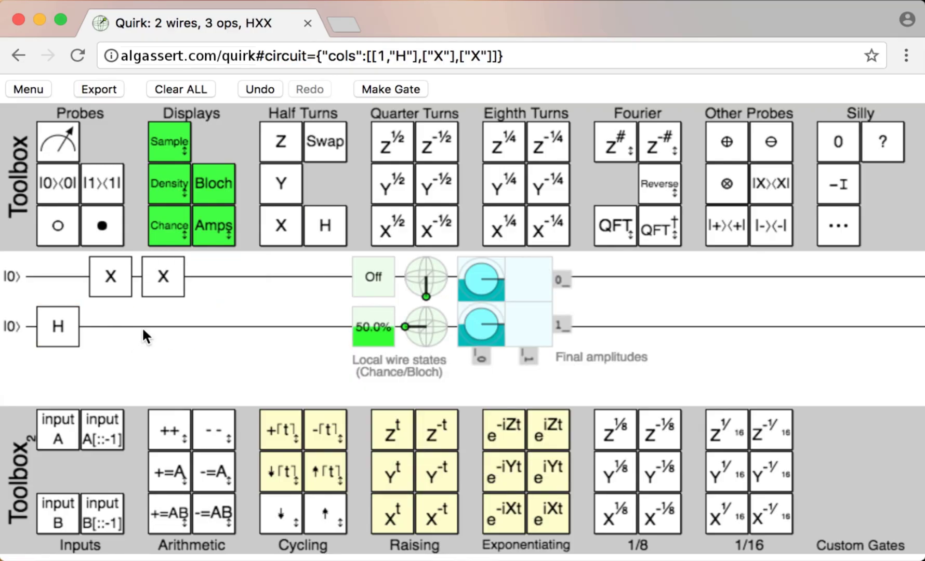
{"action": "left_click_drag", "start_coordinate": [102, 225], "coordinate": [132, 311]}
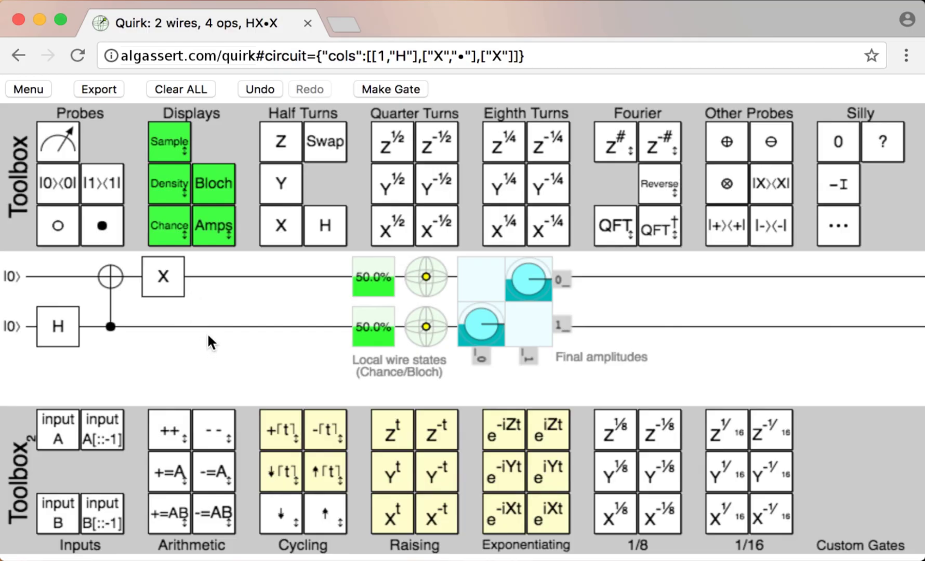
{"action": "left_click_drag", "start_coordinate": [157, 287], "coordinate": [60, 350]}
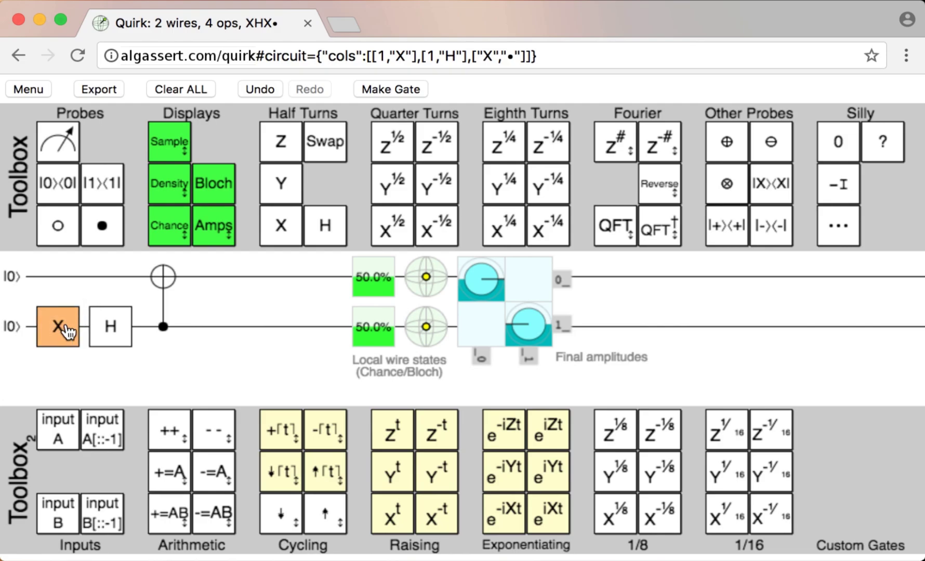
{"action": "left_click_drag", "start_coordinate": [68, 336], "coordinate": [136, 145]}
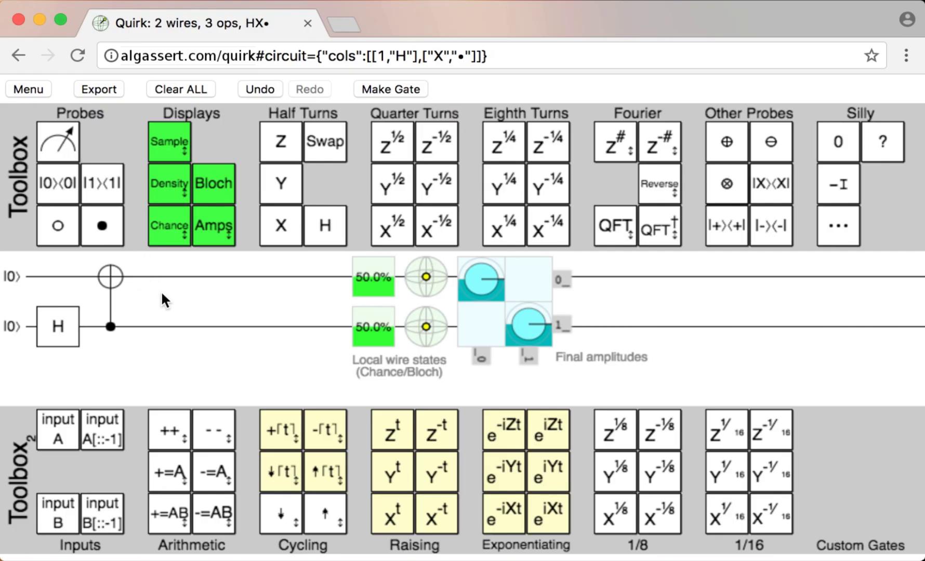
Step: Delete the old gates and place H, a control and an X target for a top-to-bottom CNOT
{"action": "middle_click", "coordinate": [59, 334]}
{"action": "middle_click", "coordinate": [60, 283]}
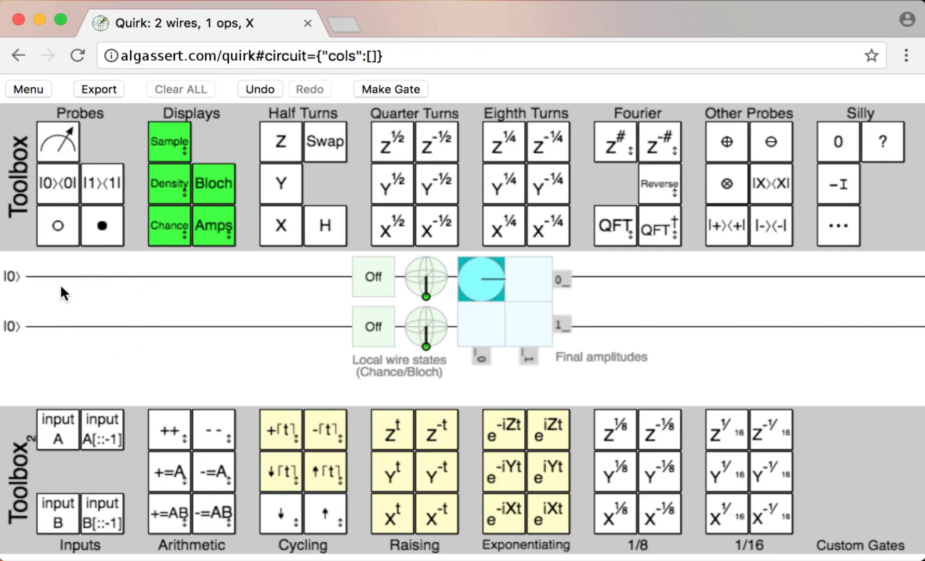
{"action": "left_click_drag", "start_coordinate": [313, 247], "coordinate": [59, 283]}
{"action": "left_click_drag", "start_coordinate": [91, 242], "coordinate": [99, 293]}
{"action": "left_click_drag", "start_coordinate": [293, 240], "coordinate": [94, 359]}
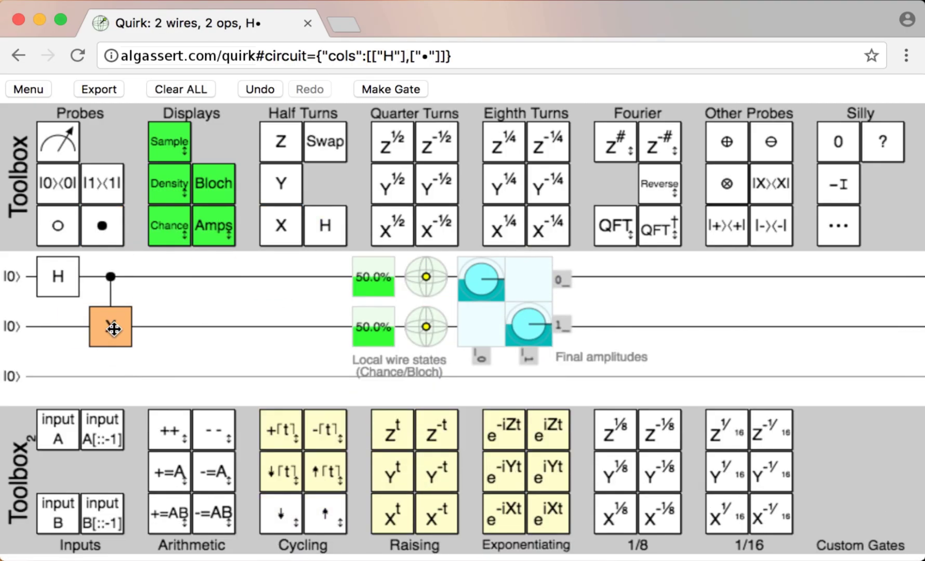
Step: Copy several extra X gates onto the bottom wire, then undo them
{"action": "left_click_drag", "start_coordinate": [110, 327], "coordinate": [124, 330]}
{"action": "left_click", "coordinate": [145, 334], "text": "ctrl"}
{"action": "left_click", "coordinate": [166, 335], "text": "ctrl"}
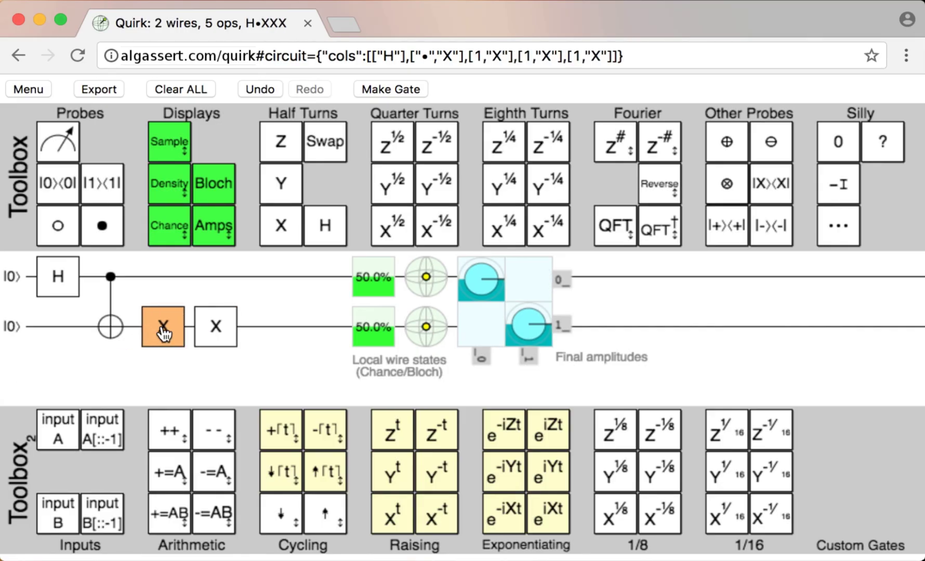
{"action": "left_click", "coordinate": [163, 335], "text": "ctrl"}
{"action": "left_click", "coordinate": [163, 335], "text": "ctrl"}
{"action": "left_click", "coordinate": [164, 335], "text": "ctrl"}
{"action": "left_click", "coordinate": [163, 335], "text": "ctrl"}
{"action": "left_click", "coordinate": [163, 336], "text": "ctrl"}
{"action": "left_click", "coordinate": [163, 335], "text": "ctrl"}
{"action": "key", "text": "ctrl+z"}
{"action": "key", "text": "ctrl+z"}
{"action": "key", "text": "ctrl+z"}
{"action": "key", "text": "ctrl+z"}
{"action": "key", "text": "ctrl+z"}
{"action": "key", "text": "ctrl+z"}
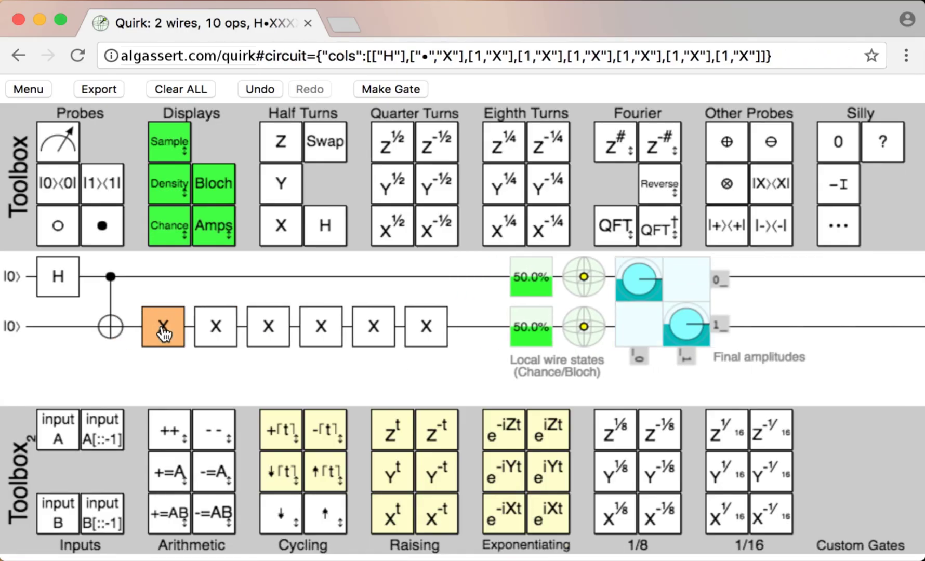
{"action": "key", "text": "ctrl+z"}
{"action": "key", "text": "ctrl+z"}
{"action": "key", "text": "ctrl+z"}
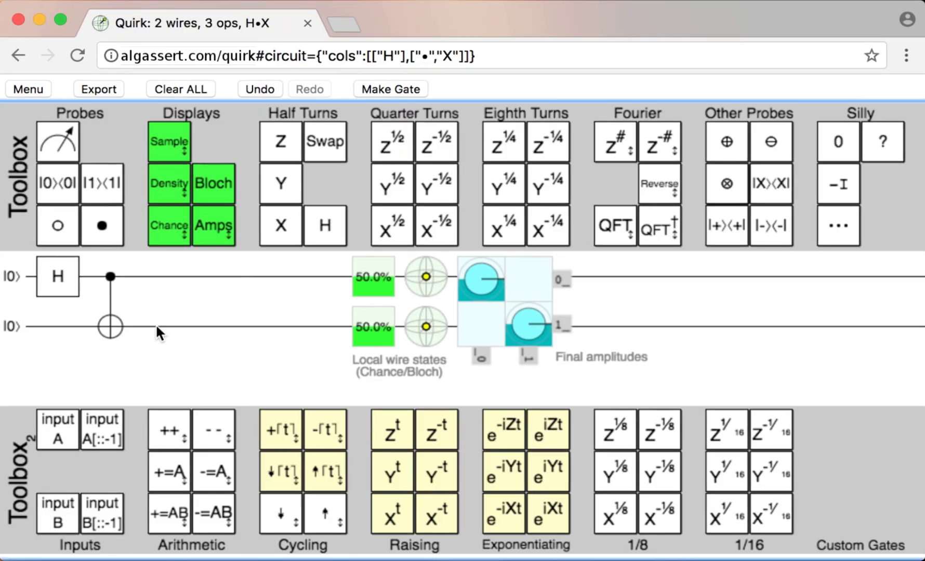
Step: Shift the top H and separate the bottom X from its control dot
{"action": "mouse_move", "coordinate": [49, 279]}
{"action": "left_mouse_down"}
{"action": "mouse_move", "coordinate": [178, 285]}
{"action": "mouse_move", "coordinate": [48, 284]}
{"action": "left_mouse_up"}
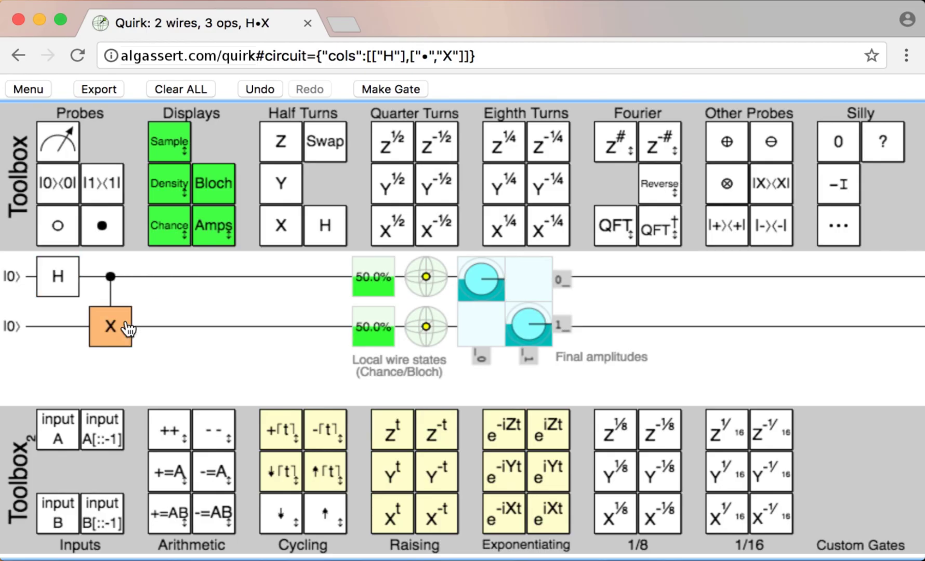
{"action": "mouse_move", "coordinate": [118, 330]}
{"action": "left_mouse_down"}
{"action": "mouse_move", "coordinate": [107, 475]}
{"action": "mouse_move", "coordinate": [114, 529]}
{"action": "mouse_move", "coordinate": [112, 330]}
{"action": "left_mouse_up"}
{"action": "mouse_move", "coordinate": [111, 337]}
{"action": "left_mouse_down"}
{"action": "mouse_move", "coordinate": [105, 328]}
{"action": "mouse_move", "coordinate": [136, 324]}
{"action": "mouse_move", "coordinate": [69, 339]}
{"action": "mouse_move", "coordinate": [141, 340]}
{"action": "mouse_move", "coordinate": [87, 333]}
{"action": "mouse_move", "coordinate": [124, 330]}
{"action": "mouse_move", "coordinate": [76, 333]}
{"action": "mouse_move", "coordinate": [128, 333]}
{"action": "left_mouse_up"}
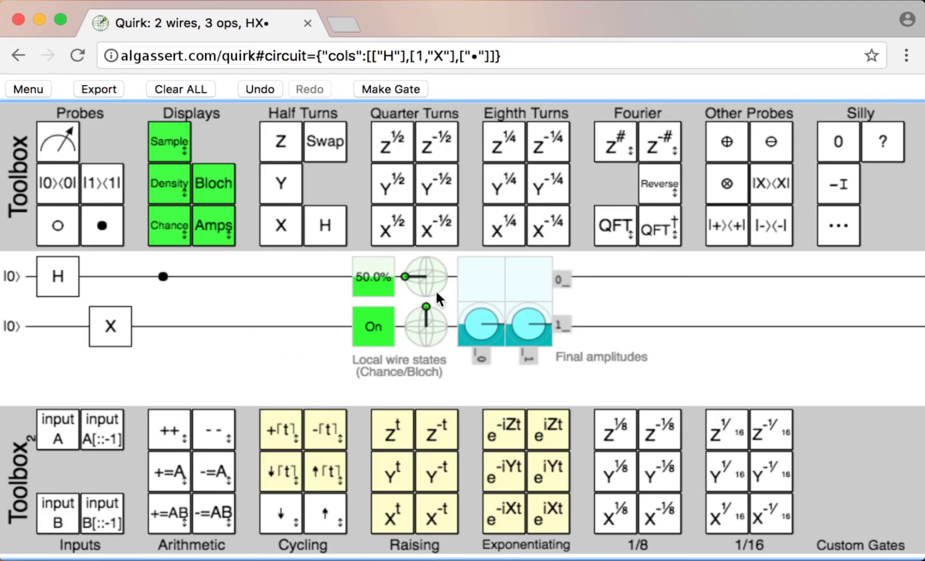
{"action": "mouse_move", "coordinate": [353, 317]}
Step: Add a Chance display after H, then move the X into its own column after the control
{"action": "left_click_drag", "start_coordinate": [169, 225], "coordinate": [111, 277]}
{"action": "left_click_drag", "start_coordinate": [216, 277], "coordinate": [163, 277]}
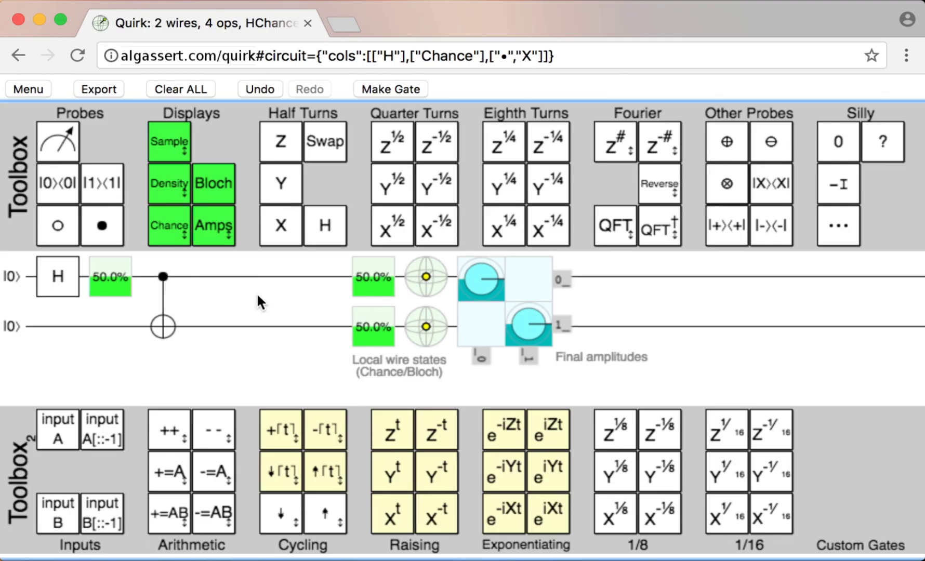
{"action": "mouse_move", "coordinate": [112, 311]}
{"action": "mouse_move", "coordinate": [422, 324]}
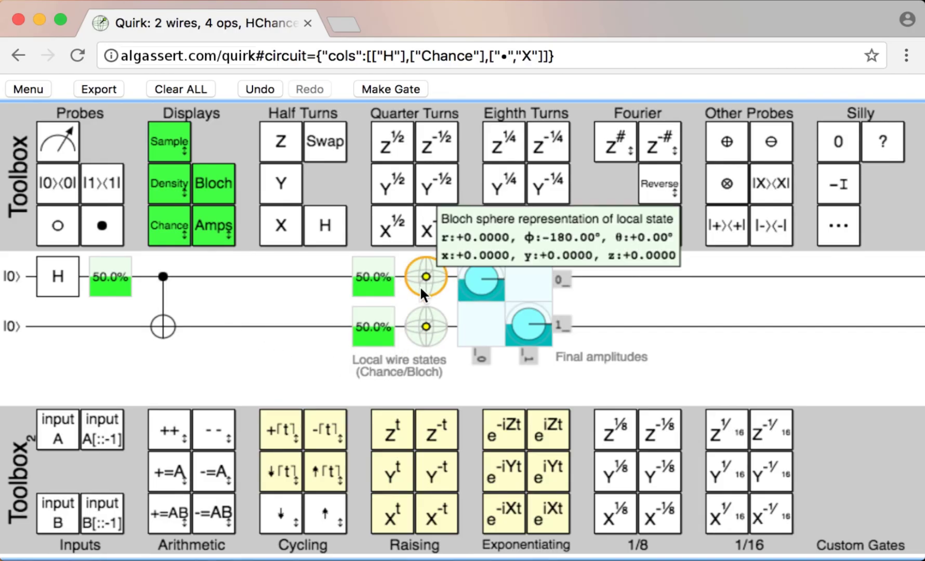
{"action": "left_click_drag", "start_coordinate": [165, 329], "coordinate": [222, 330]}
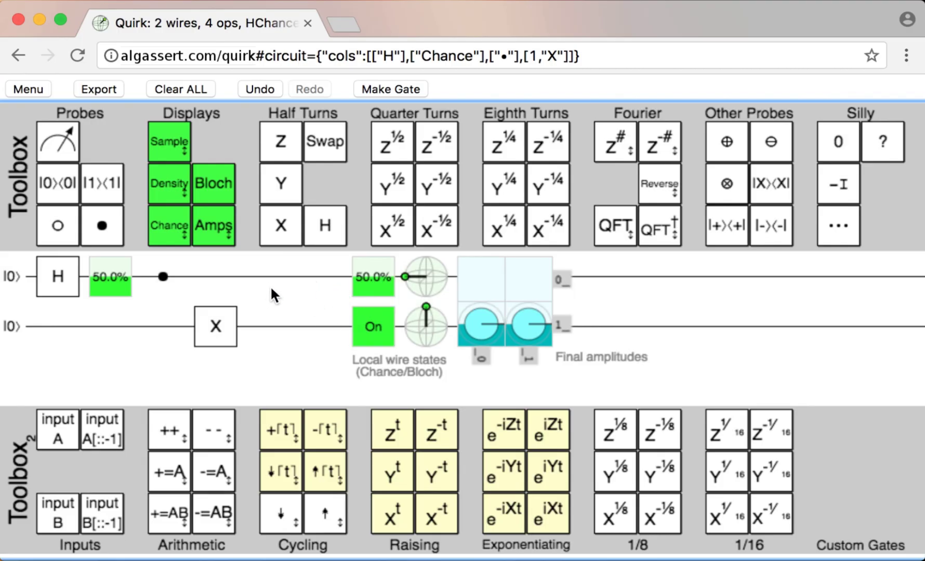
Step: Add H to the bottom wire, delete the control and Chance display, and align the top H
{"action": "left_click_drag", "start_coordinate": [325, 240], "coordinate": [263, 338]}
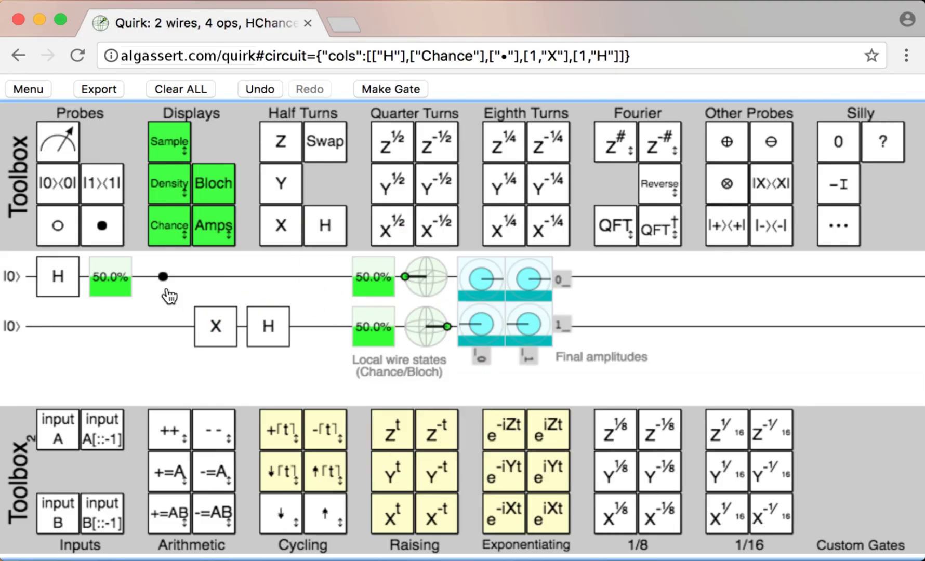
{"action": "middle_click", "coordinate": [164, 277]}
{"action": "middle_click", "coordinate": [110, 284]}
{"action": "left_click_drag", "start_coordinate": [58, 278], "coordinate": [183, 275]}
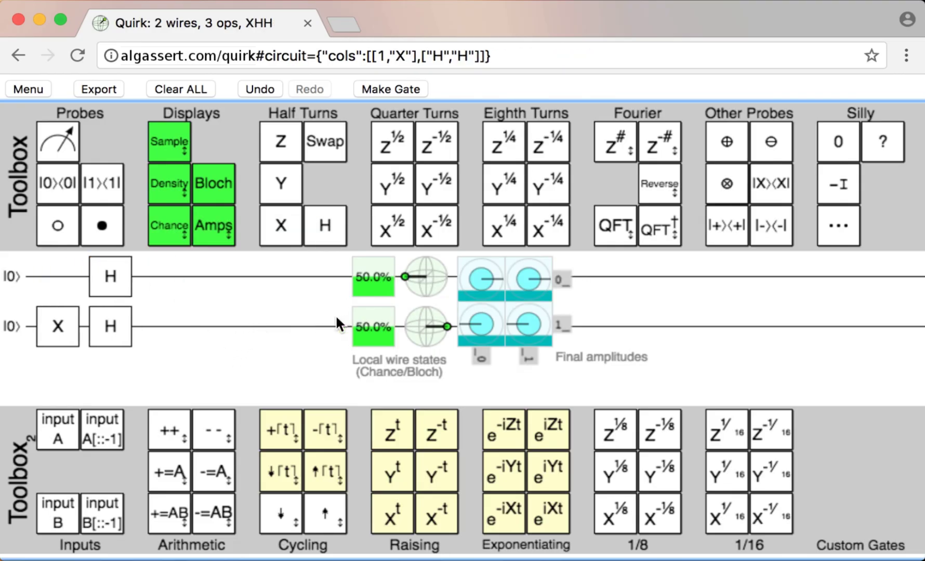
Step: Delete both H gates, leaving only the X on the bottom wire
{"action": "mouse_move", "coordinate": [445, 283]}
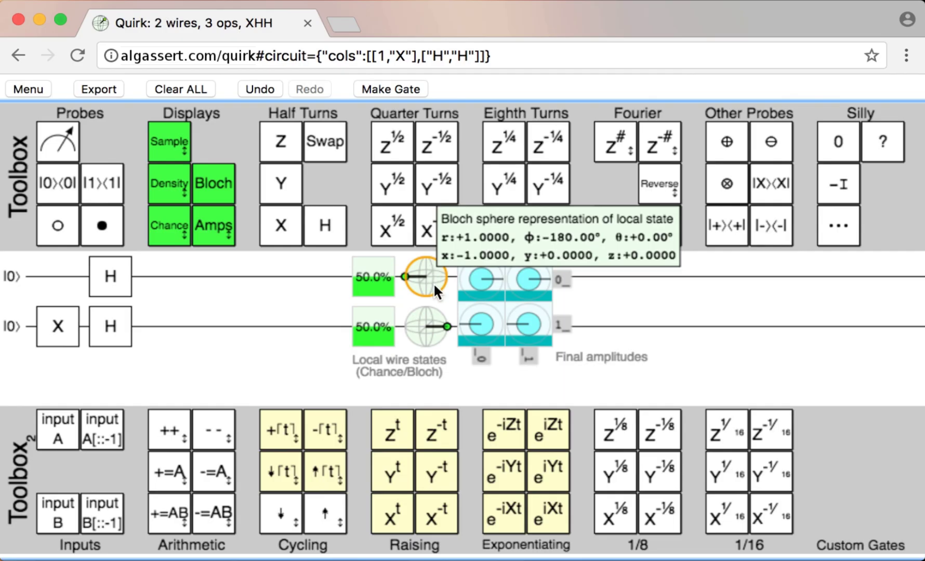
{"action": "mouse_move", "coordinate": [423, 324]}
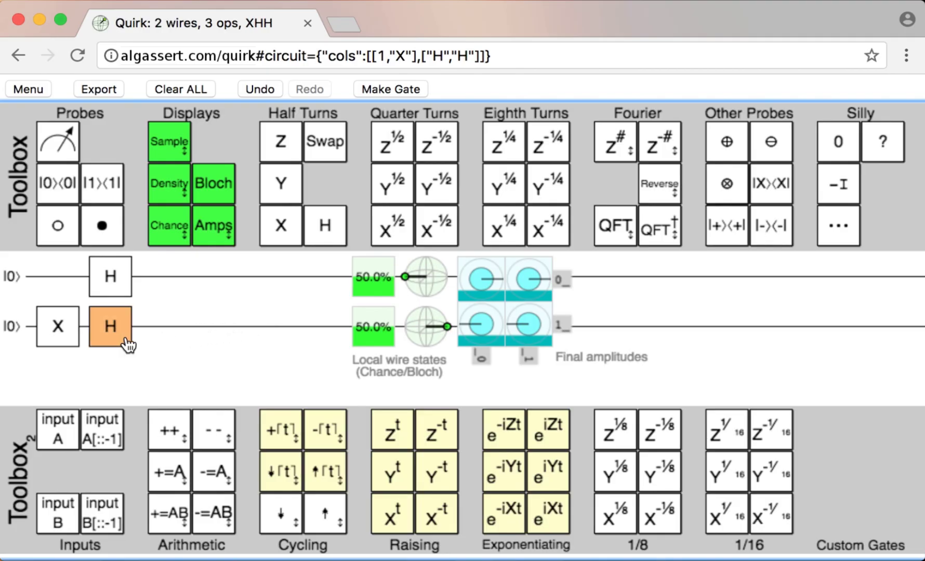
{"action": "middle_click", "coordinate": [110, 327]}
{"action": "middle_click", "coordinate": [110, 276]}
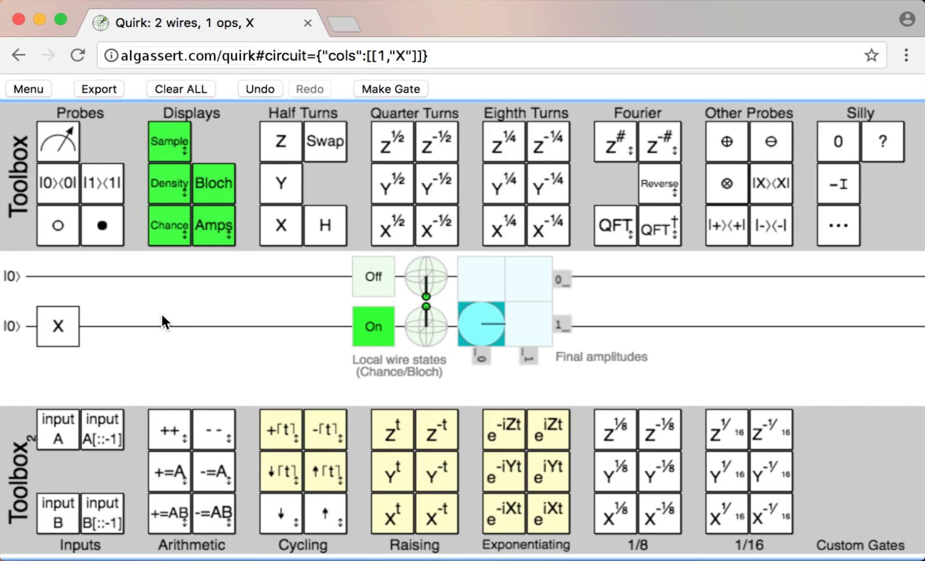
{"action": "mouse_move", "coordinate": [486, 337]}
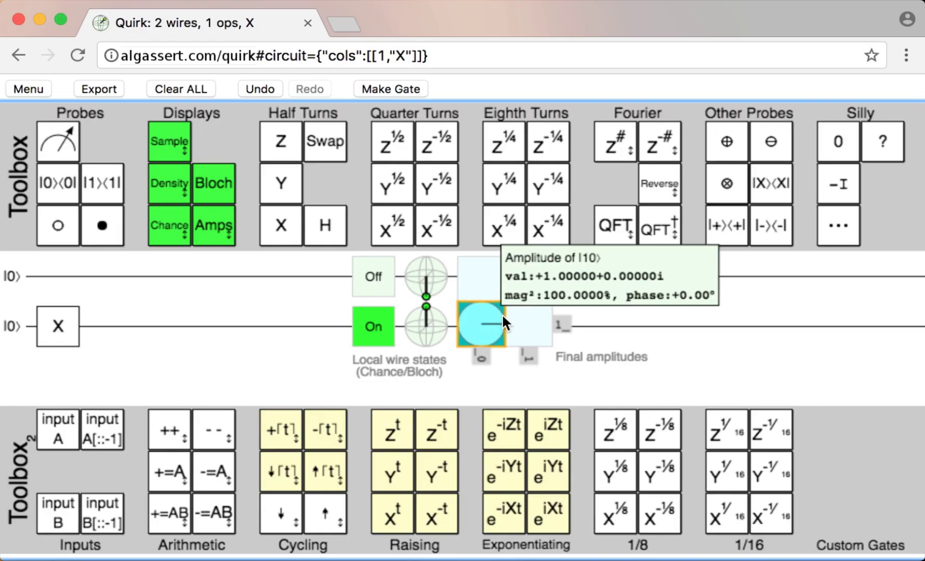
Step: Place H on the top wire followed by a CNOT onto the bottom wire
{"action": "mouse_move", "coordinate": [521, 303]}
{"action": "mouse_move", "coordinate": [489, 317]}
{"action": "left_click_drag", "start_coordinate": [319, 242], "coordinate": [57, 270]}
{"action": "left_click_drag", "start_coordinate": [91, 231], "coordinate": [107, 272]}
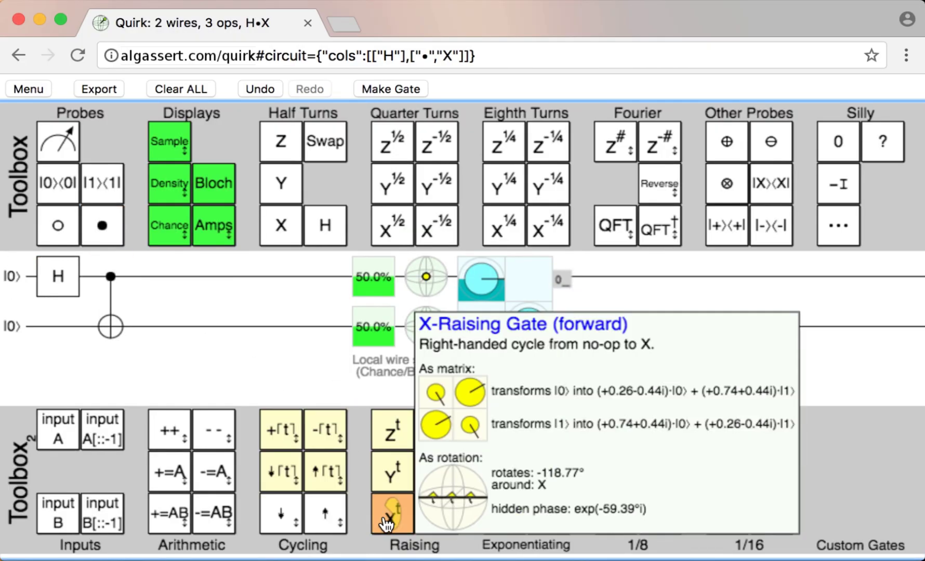
Step: Try an animated X^t gate on the bottom wire, then delete it
{"action": "left_click_drag", "start_coordinate": [386, 524], "coordinate": [232, 334]}
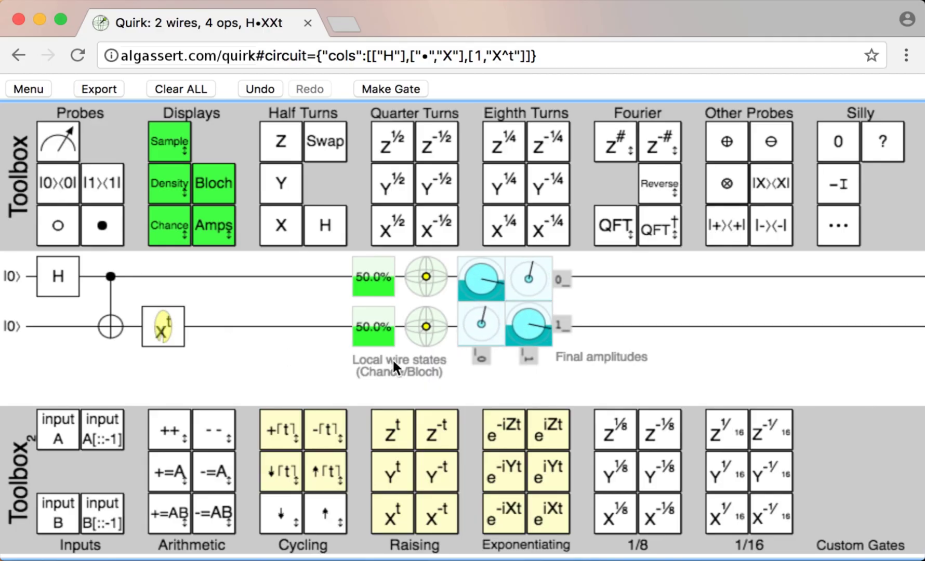
{"action": "mouse_move", "coordinate": [535, 331]}
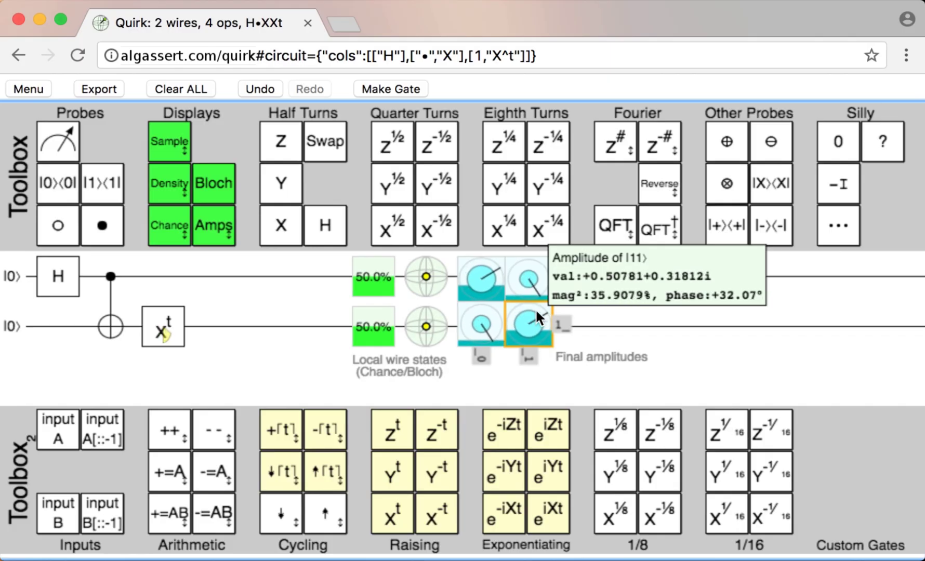
{"action": "mouse_move", "coordinate": [485, 280]}
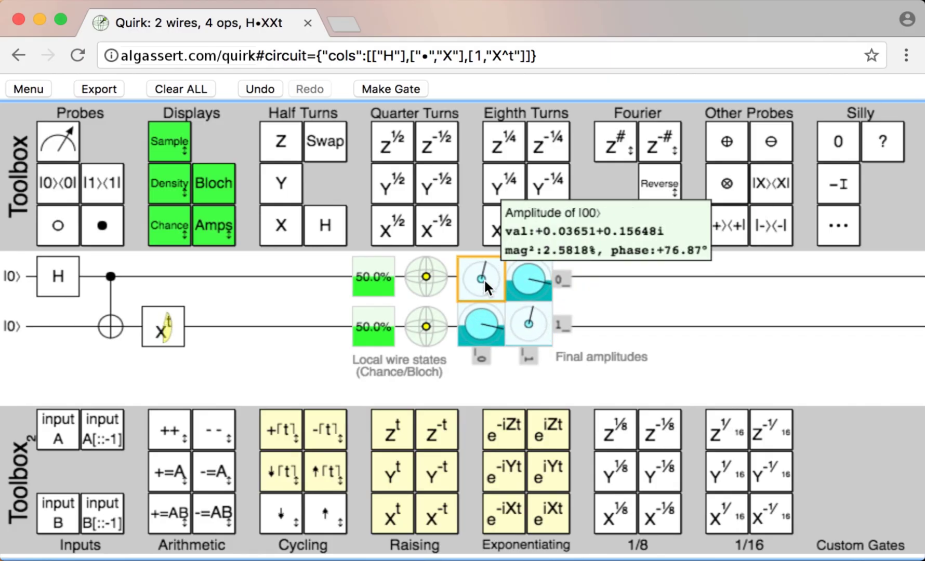
{"action": "mouse_move", "coordinate": [537, 272]}
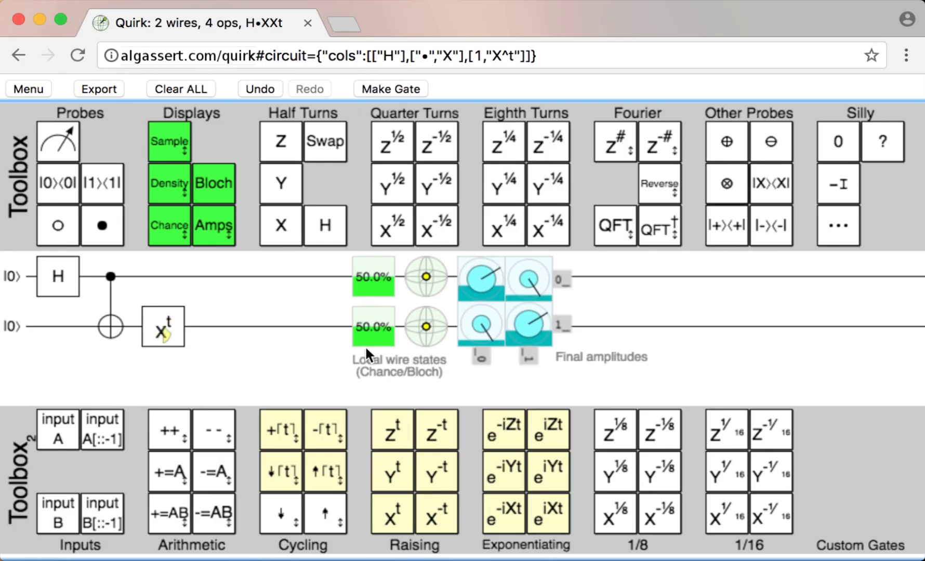
{"action": "middle_click", "coordinate": [156, 325]}
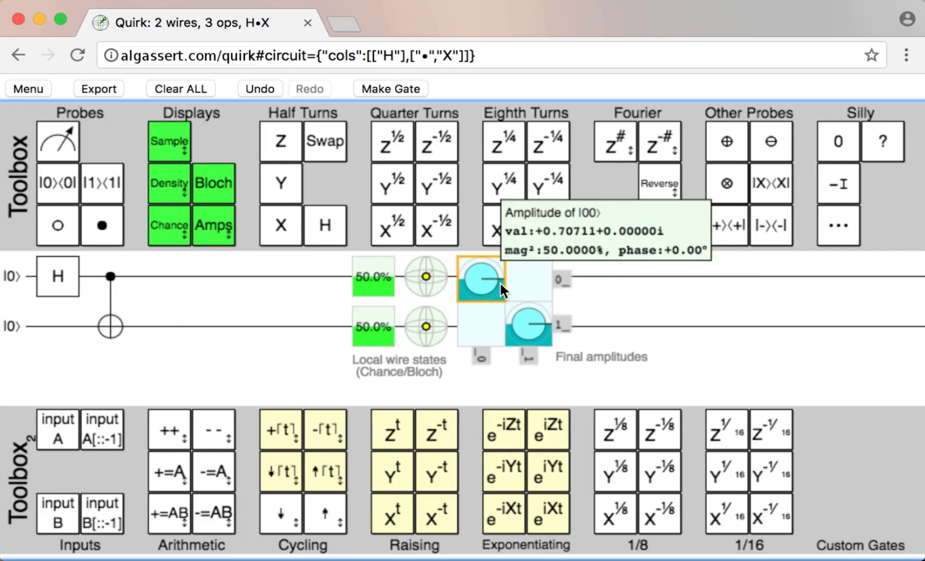
{"action": "mouse_move", "coordinate": [491, 315]}
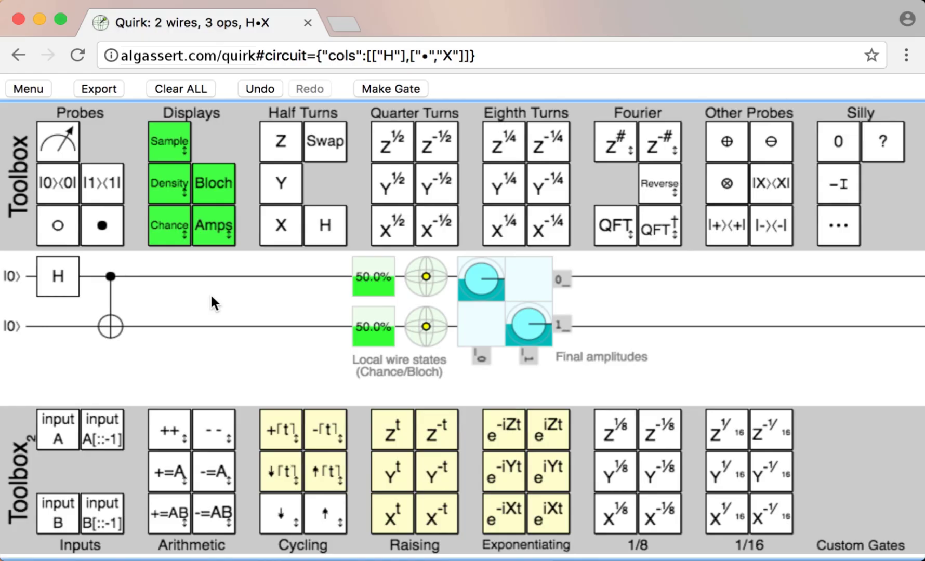
Step: Add X then H on the top wire and X on the bottom wire, then bookmark the page
{"action": "left_click_drag", "start_coordinate": [271, 229], "coordinate": [216, 271]}
{"action": "left_click_drag", "start_coordinate": [323, 235], "coordinate": [248, 275]}
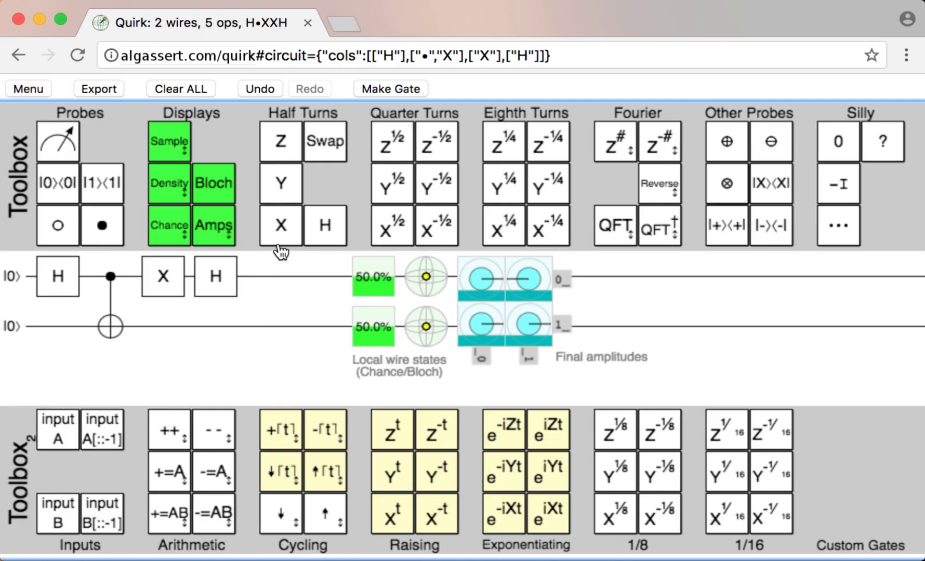
{"action": "left_click_drag", "start_coordinate": [284, 240], "coordinate": [213, 328]}
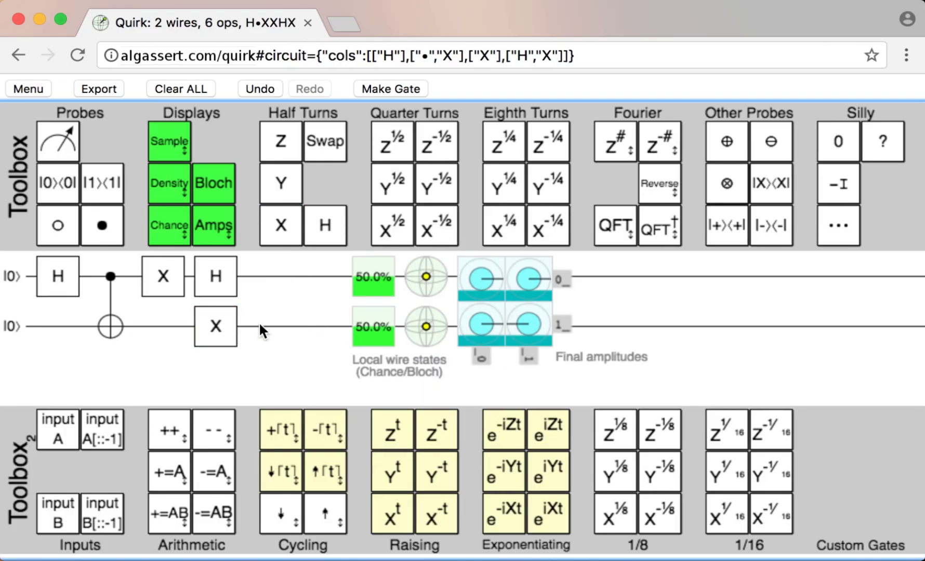
{"action": "left_click", "coordinate": [866, 52]}
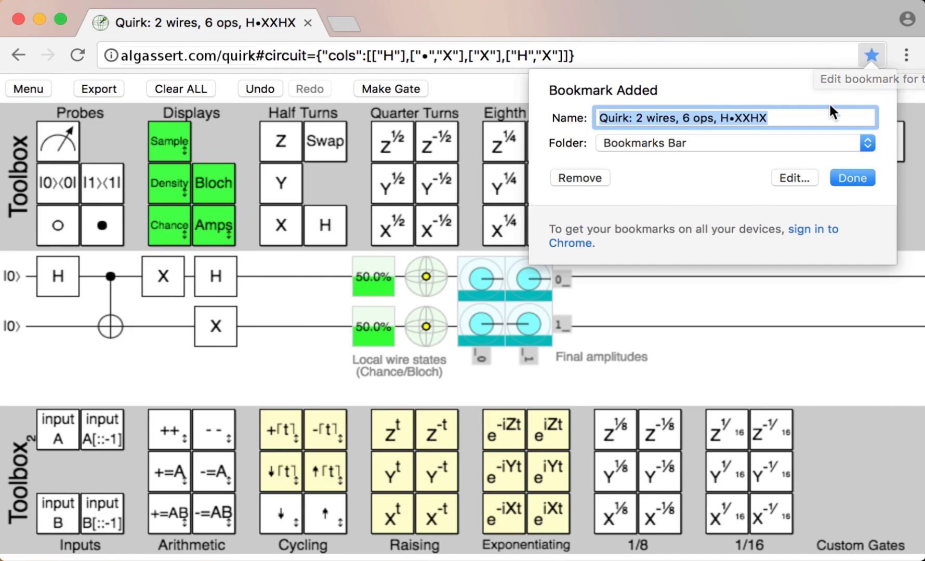
{"action": "left_click", "coordinate": [853, 176]}
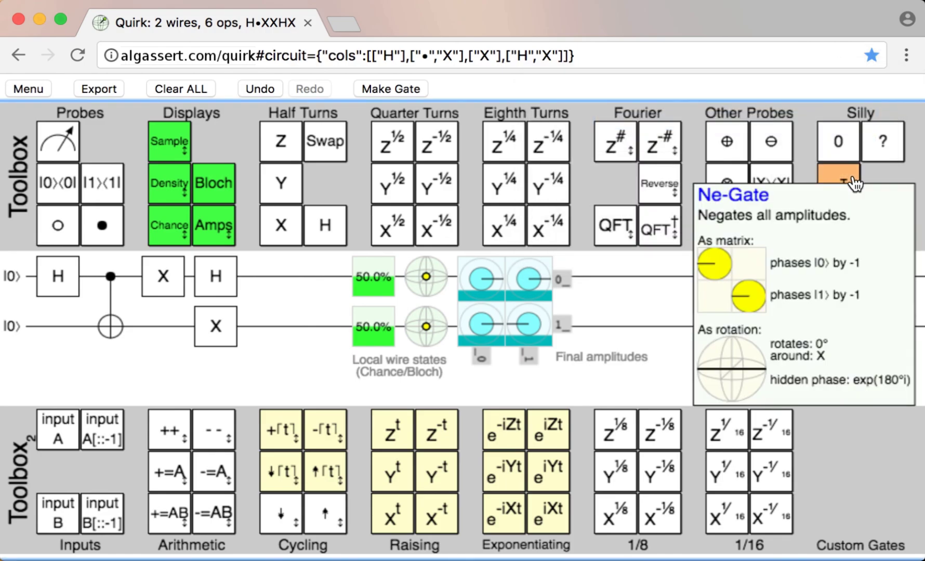
Step: Copy the circuit's Escaped Link to the clipboard from Export, then close the export options
{"action": "left_click", "coordinate": [98, 89]}
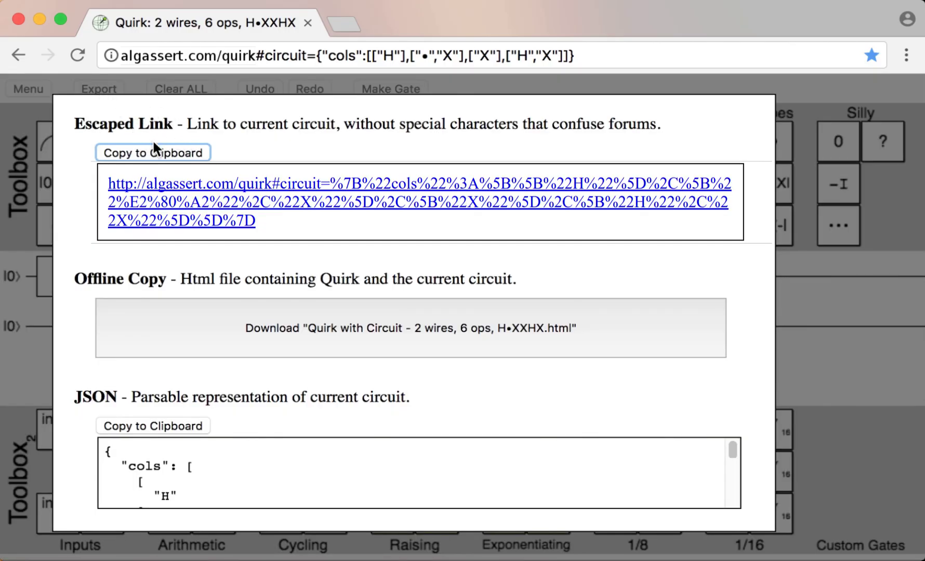
{"action": "left_click", "coordinate": [160, 153]}
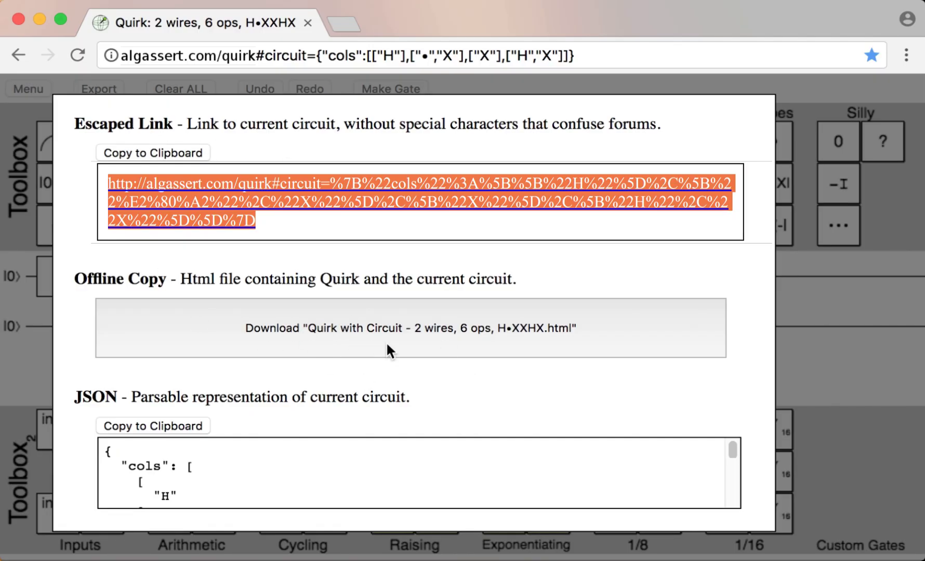
{"action": "left_click", "coordinate": [29, 143]}
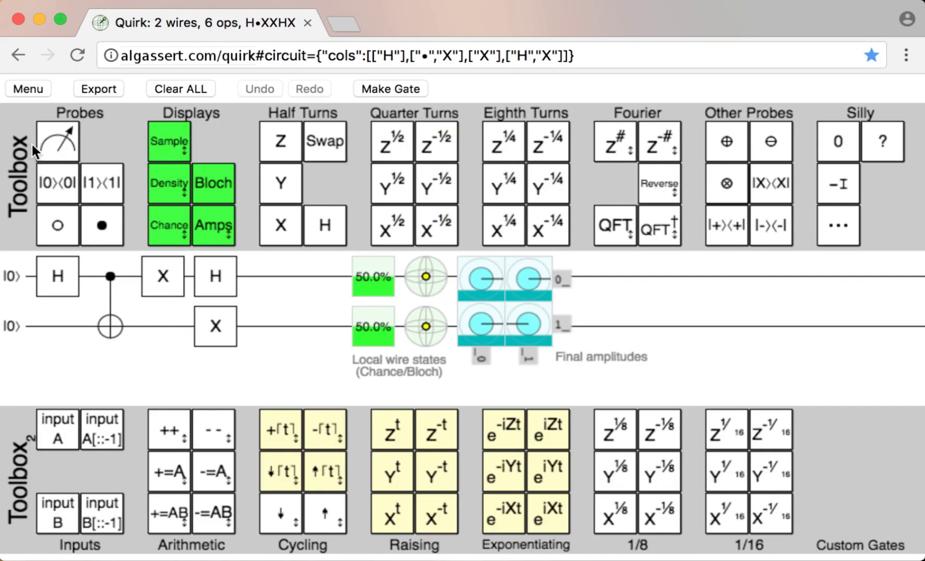
Step: Drag off the H gate and delete the remaining gates, leaving both wires empty
{"action": "left_click_drag", "start_coordinate": [62, 289], "coordinate": [58, 283]}
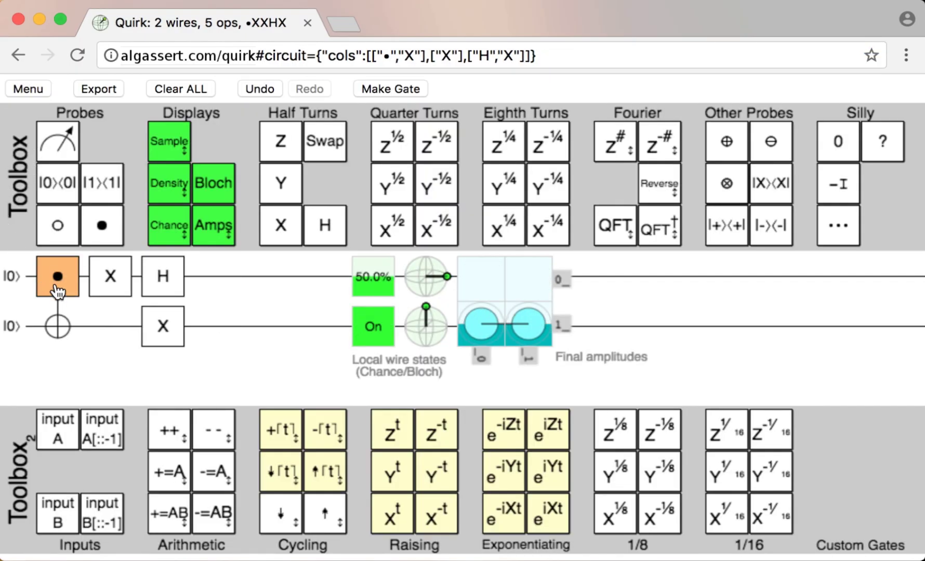
{"action": "middle_click", "coordinate": [58, 276]}
{"action": "middle_click", "coordinate": [58, 326]}
{"action": "middle_click", "coordinate": [57, 276]}
{"action": "middle_click", "coordinate": [60, 286]}
{"action": "middle_click", "coordinate": [61, 314]}
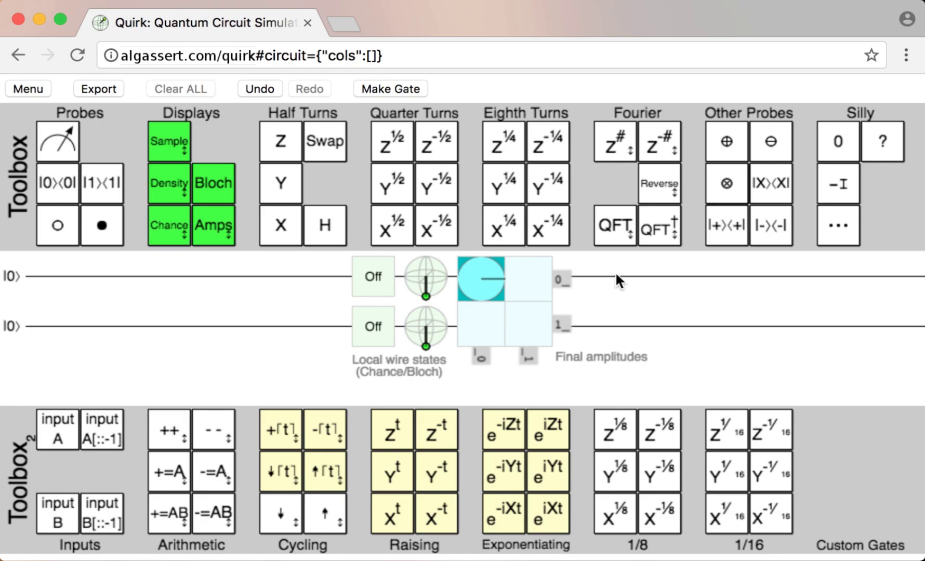
{"action": "left_click_drag", "start_coordinate": [608, 228], "coordinate": [27, 259]}
{"action": "left_click_drag", "start_coordinate": [58, 396], "coordinate": [55, 373]}
{"action": "left_click_drag", "start_coordinate": [57, 428], "coordinate": [58, 302]}
{"action": "left_click_drag", "start_coordinate": [168, 470], "coordinate": [61, 384]}
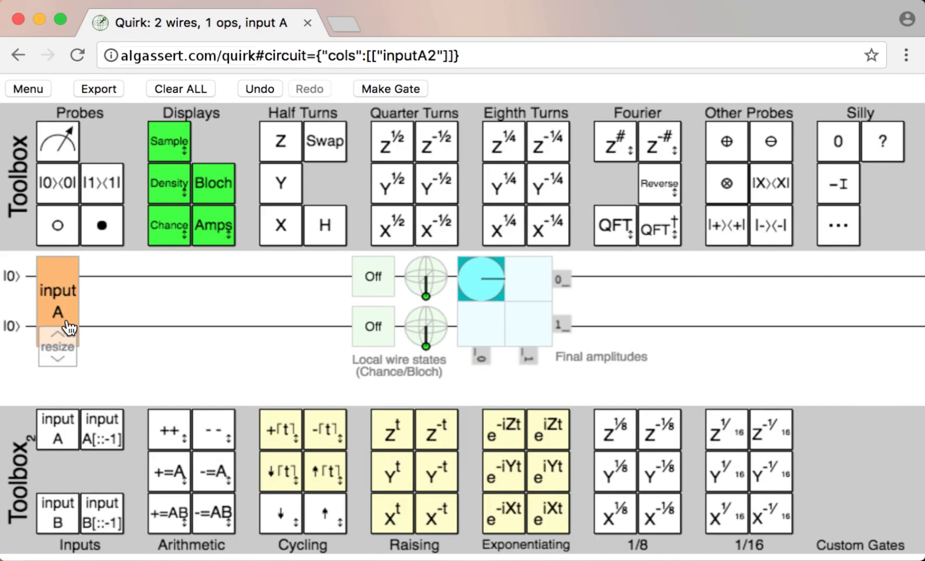
{"action": "left_click_drag", "start_coordinate": [68, 327], "coordinate": [55, 294]}
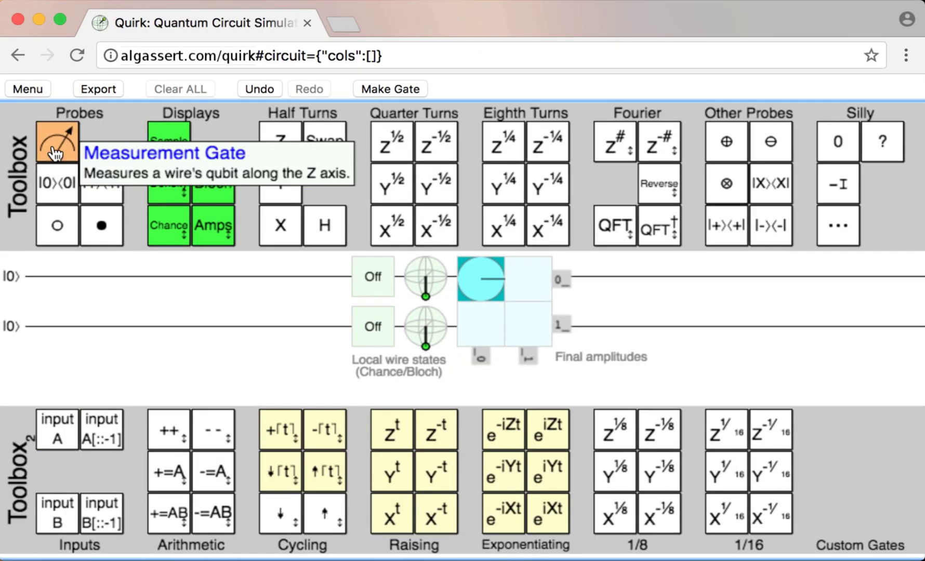
{"action": "left_click_drag", "start_coordinate": [55, 153], "coordinate": [76, 276]}
{"action": "left_click_drag", "start_coordinate": [389, 470], "coordinate": [78, 278]}
{"action": "left_click_drag", "start_coordinate": [213, 187], "coordinate": [215, 297]}
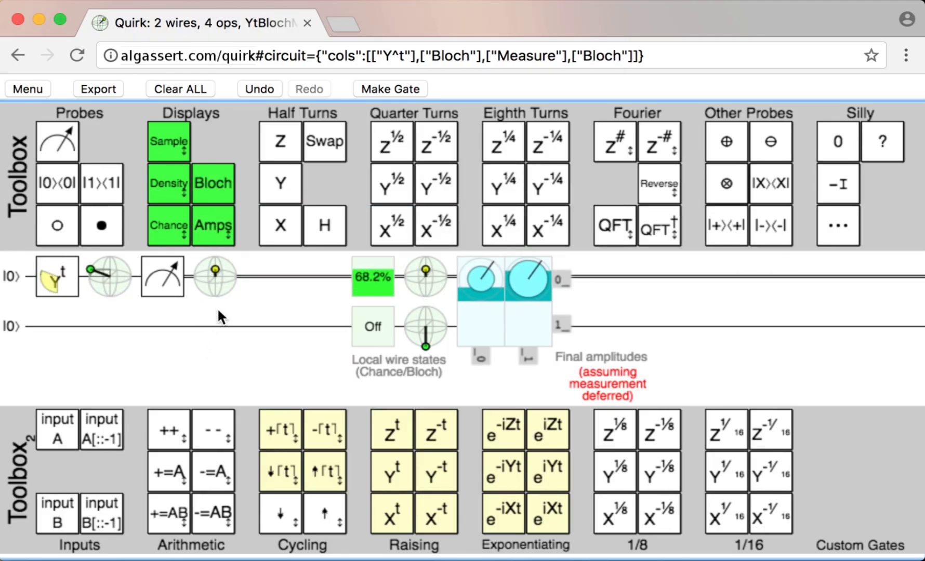
{"action": "middle_click", "coordinate": [57, 276]}
{"action": "middle_click", "coordinate": [56, 276]}
{"action": "middle_click", "coordinate": [56, 275]}
{"action": "middle_click", "coordinate": [56, 276]}
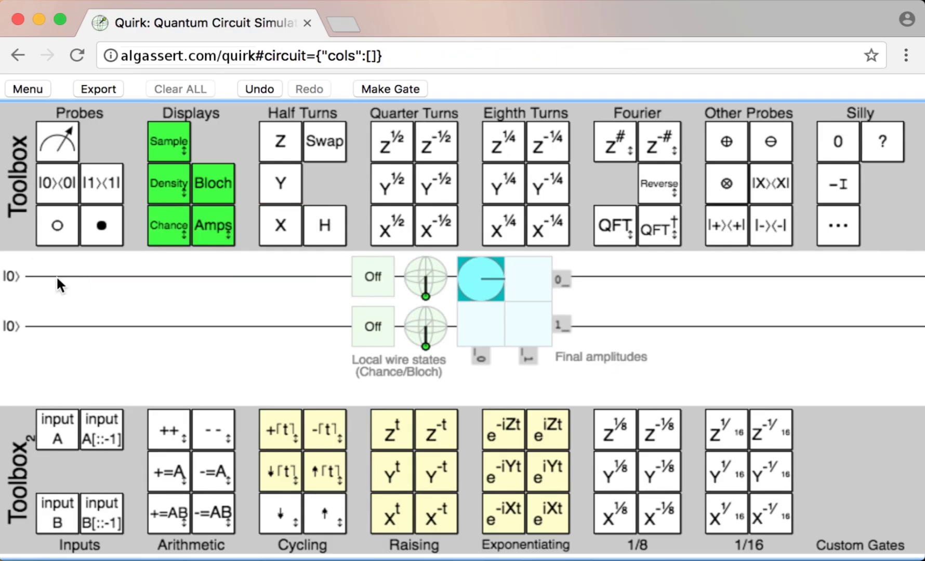
Step: Put a |0⟩⟨0| post-selection on the top wire with H before it, then undo the last edit
{"action": "left_click_drag", "start_coordinate": [58, 183], "coordinate": [59, 276]}
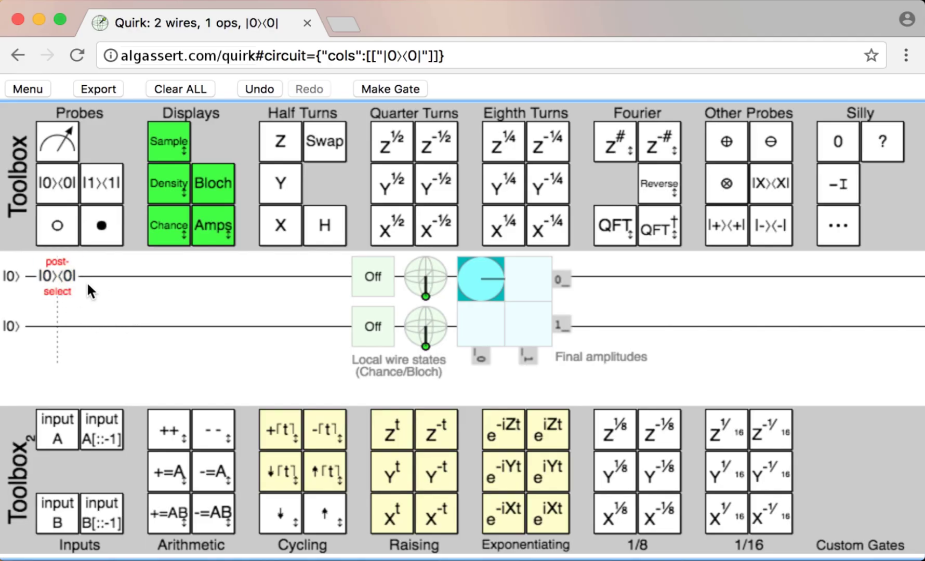
{"action": "left_click_drag", "start_coordinate": [329, 239], "coordinate": [54, 277]}
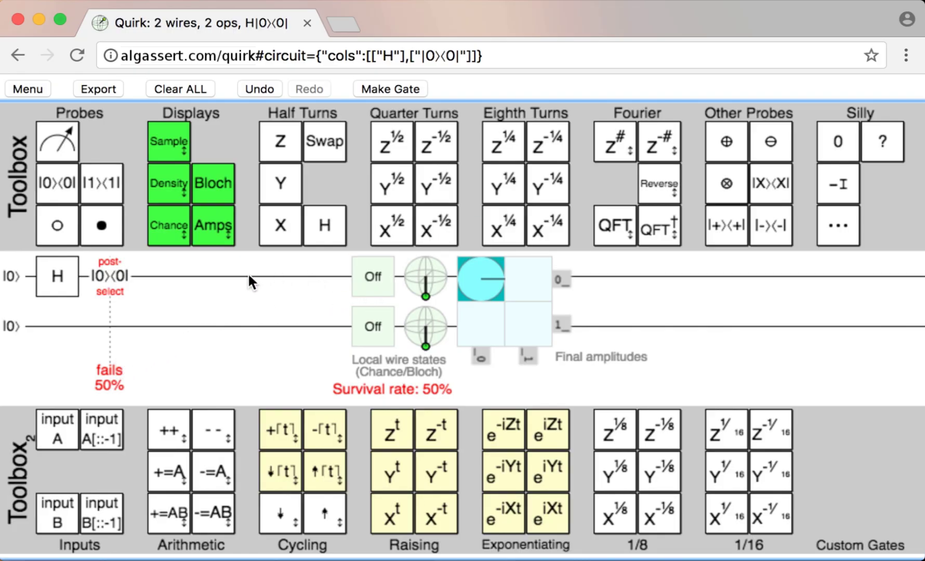
{"action": "key", "text": "ctrl+z"}
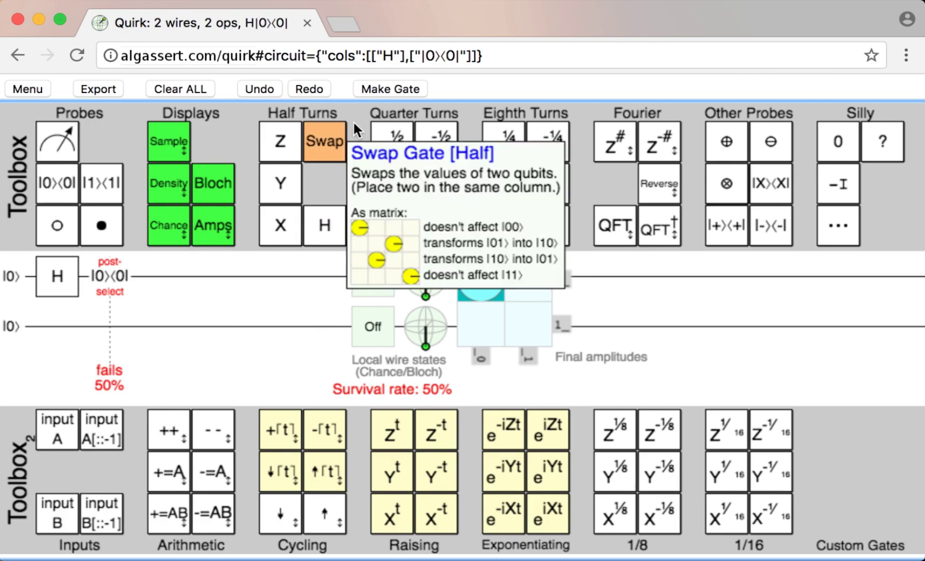
Step: Create a matrix gate from the entries sqrt(2), i, e^2, 3, 5, keeping ensure unitary on
{"action": "left_click", "coordinate": [398, 89]}
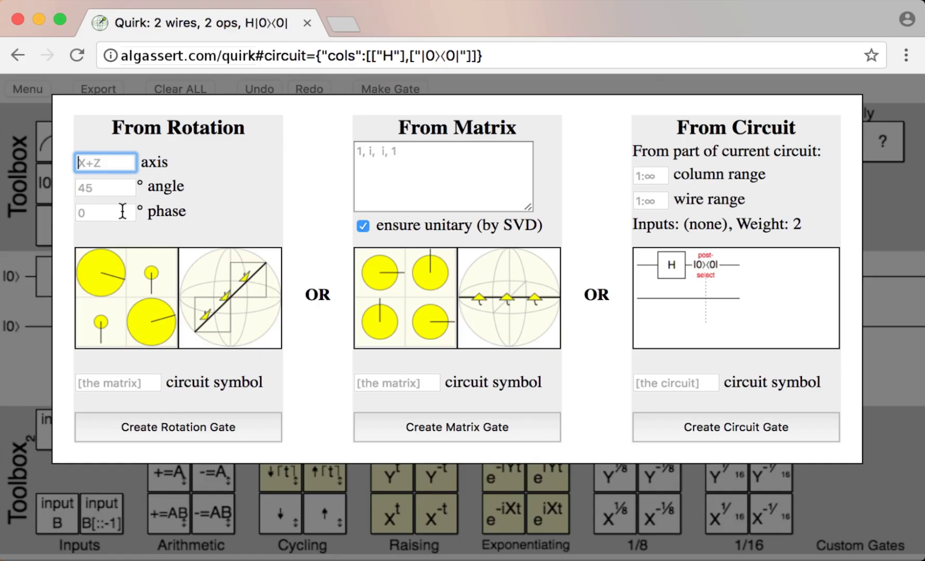
{"action": "left_click", "coordinate": [435, 173]}
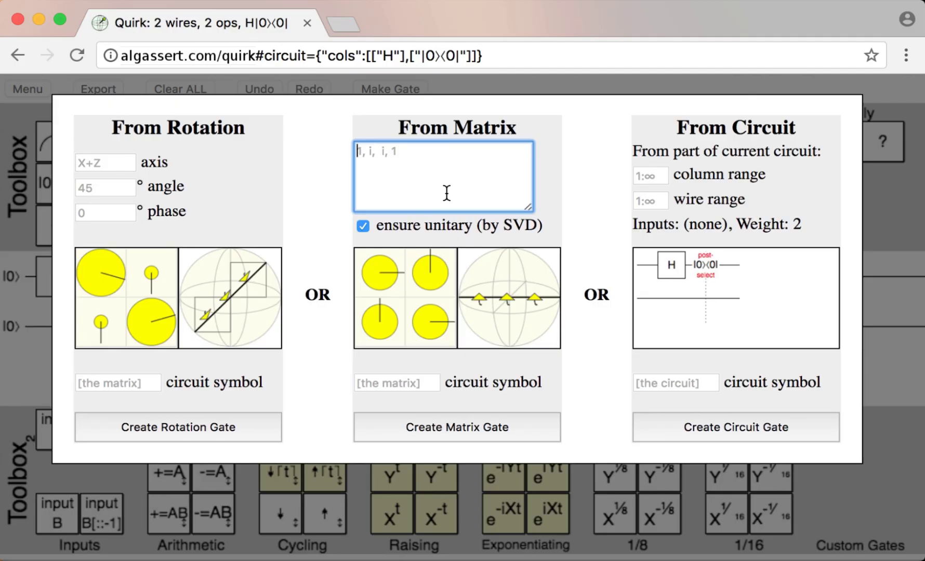
{"action": "type", "text": "sqrt(2),"}
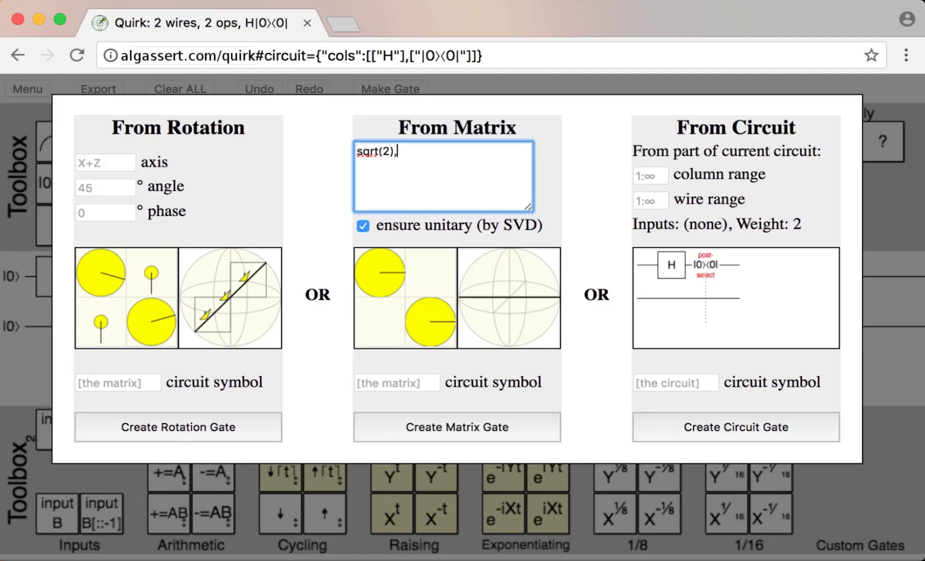
{"action": "type", "text": " i, e^2"}
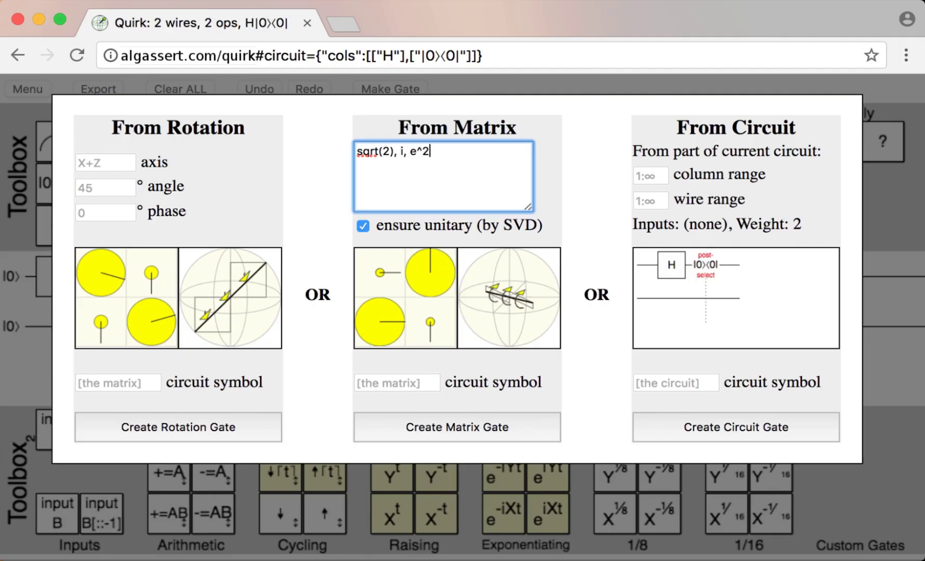
{"action": "type", "text": ", 3"}
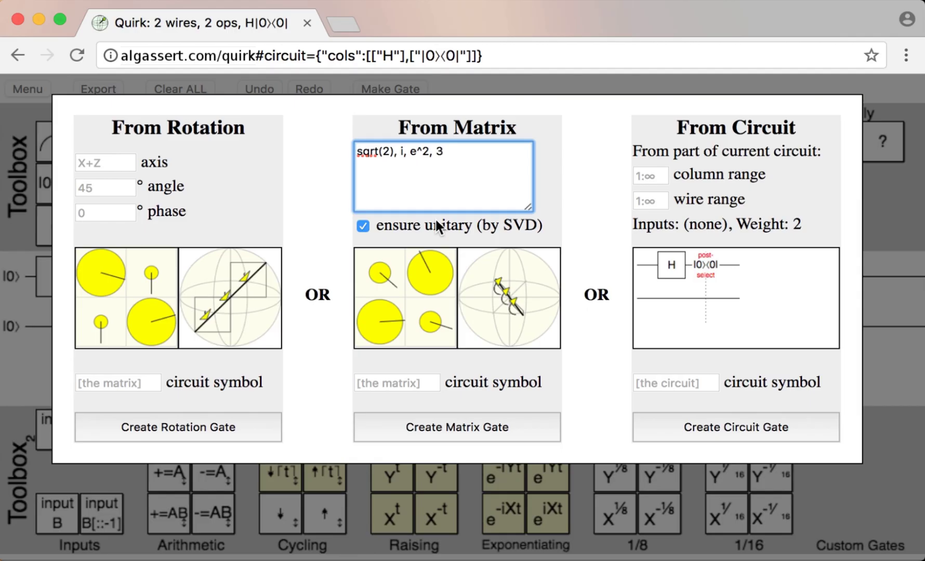
{"action": "left_click", "coordinate": [404, 226]}
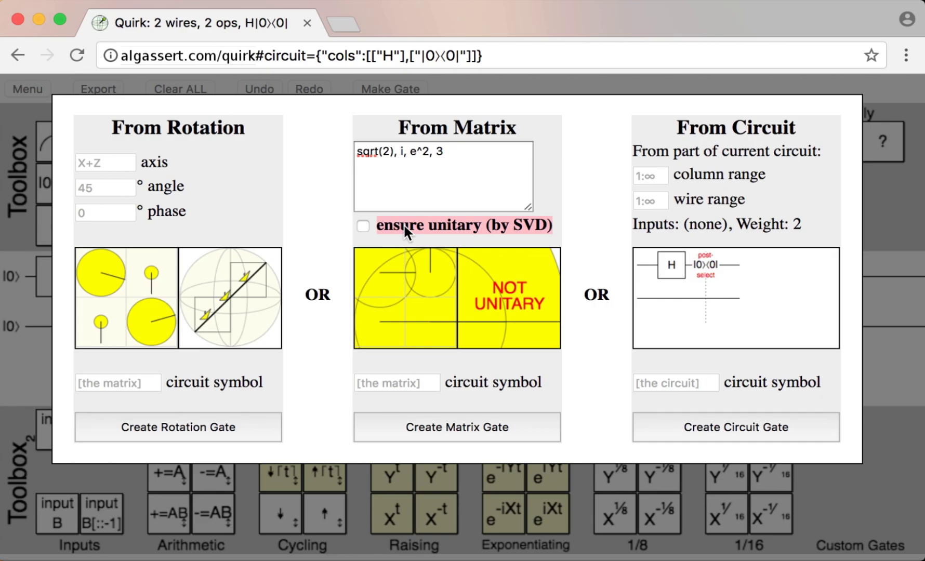
{"action": "left_click", "coordinate": [404, 228]}
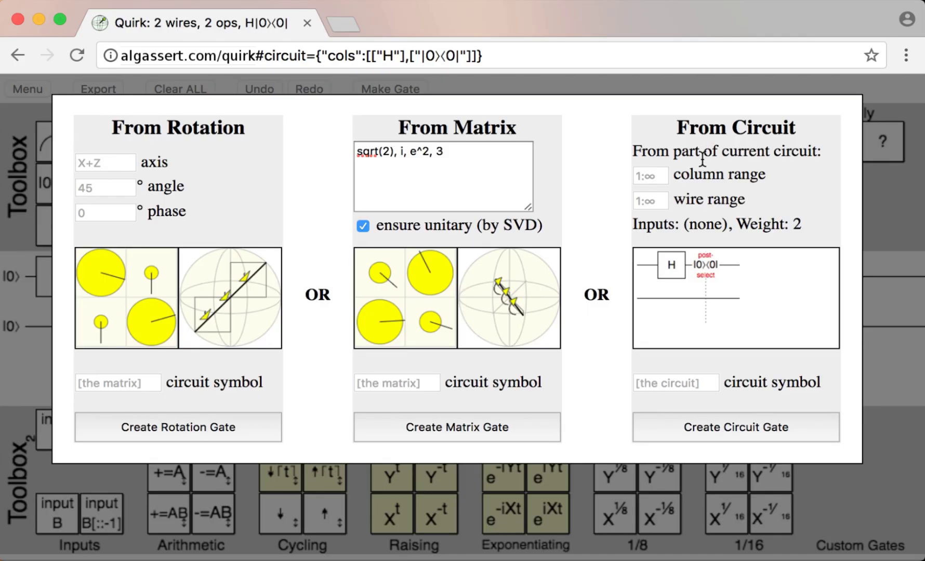
{"action": "left_click", "coordinate": [603, 149]}
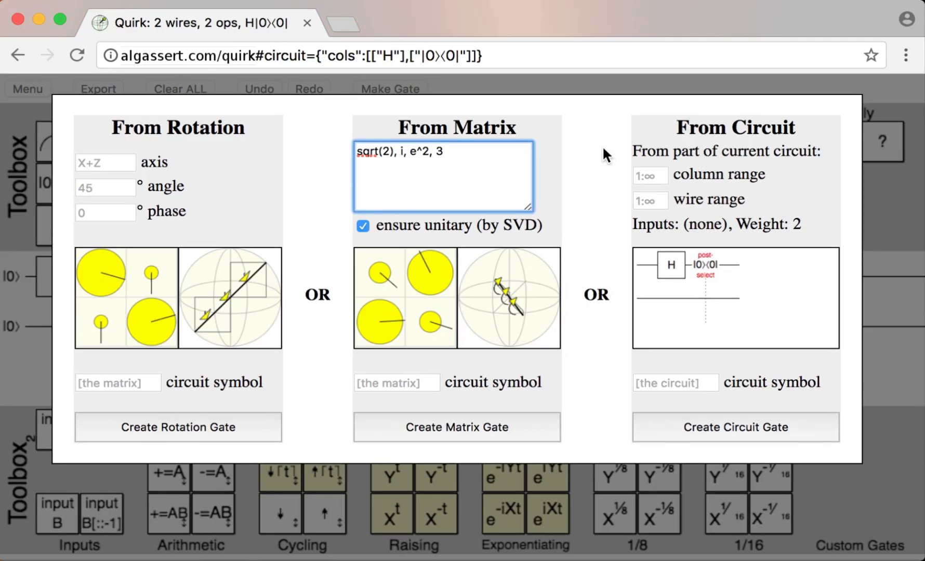
{"action": "type", "text": ", 5"}
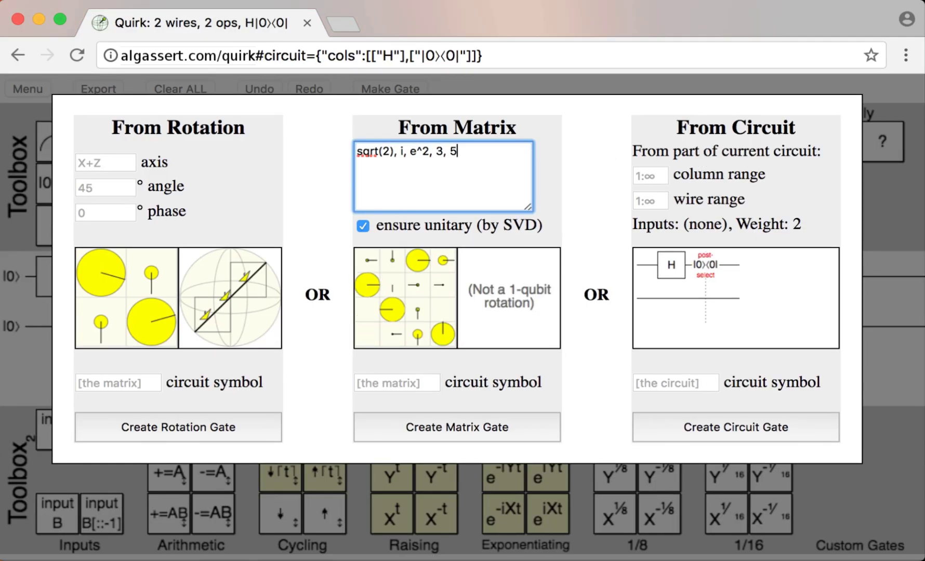
{"action": "left_click", "coordinate": [496, 429]}
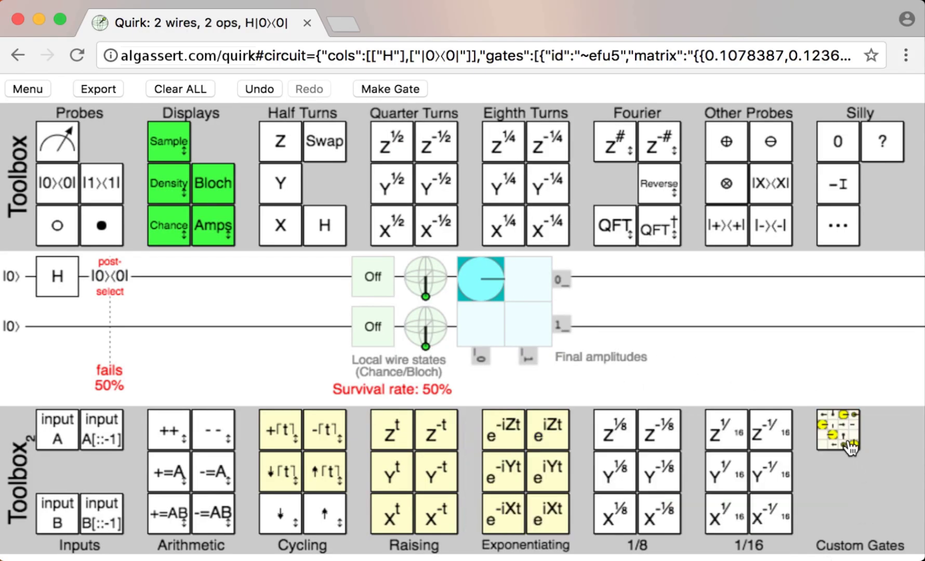
Step: Place the custom matrix gate on the first wire between H and the |0⟩⟨0| post-selection
{"action": "mouse_move", "coordinate": [846, 446]}
{"action": "left_click_drag", "start_coordinate": [846, 446], "coordinate": [112, 262]}
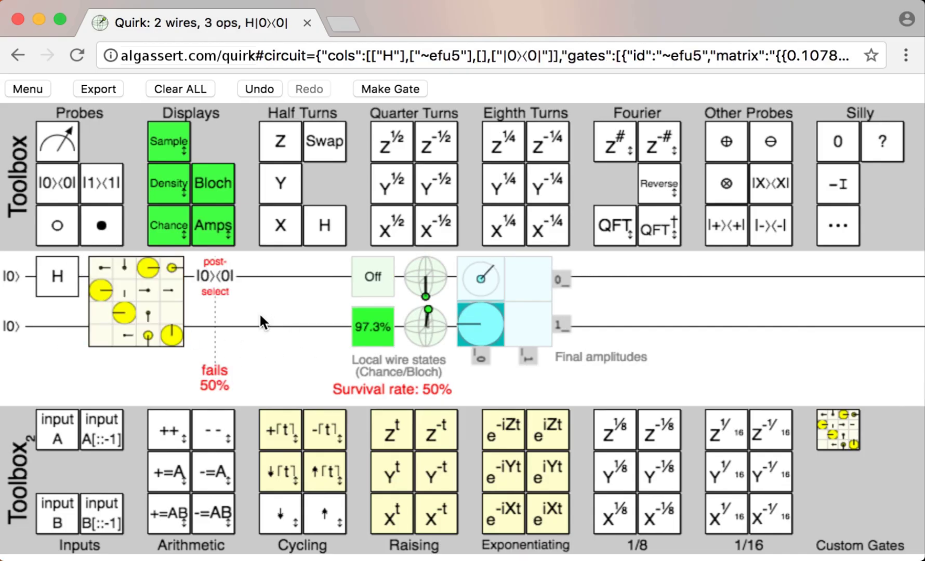